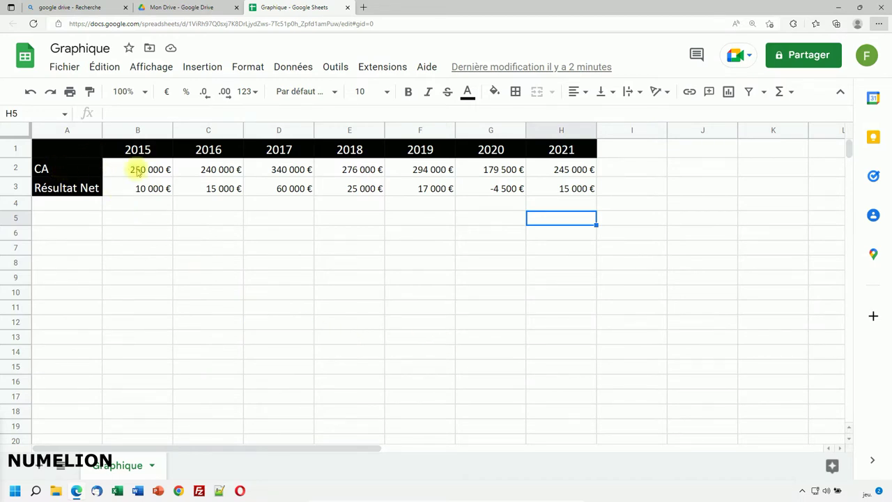
- Select the 2015–2021 CA figures in B2:H2 and open the Données menu
{"action": "left_click_drag", "start_coordinate": [138, 169], "coordinate": [571, 169]}
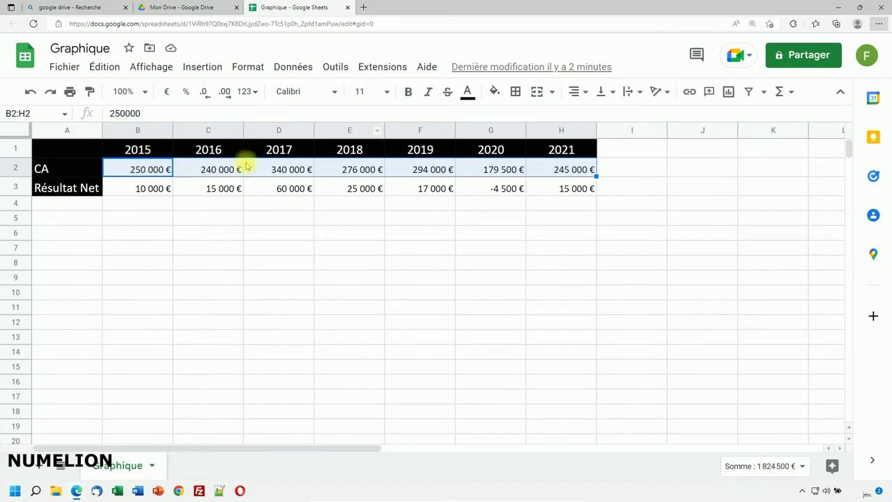
{"action": "left_click", "coordinate": [285, 66]}
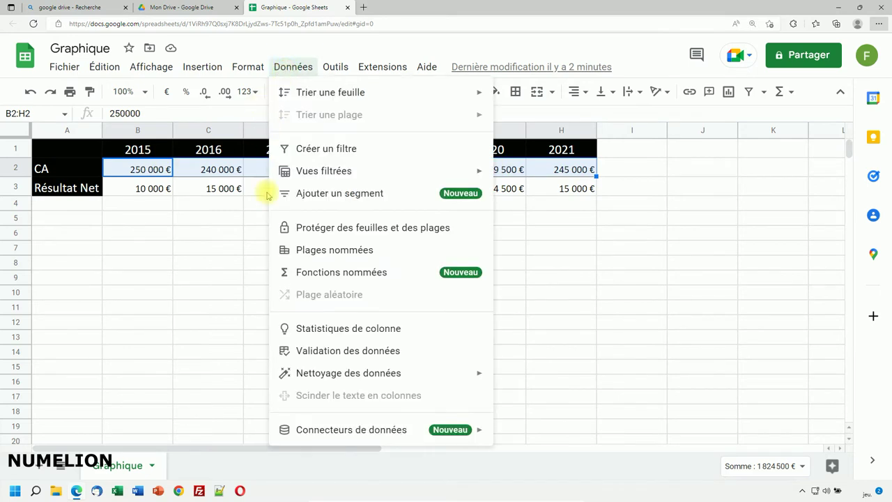
- Create a named range chiffreAffaires covering B2:H2 via Plages nommées
{"action": "left_click", "coordinate": [330, 251]}
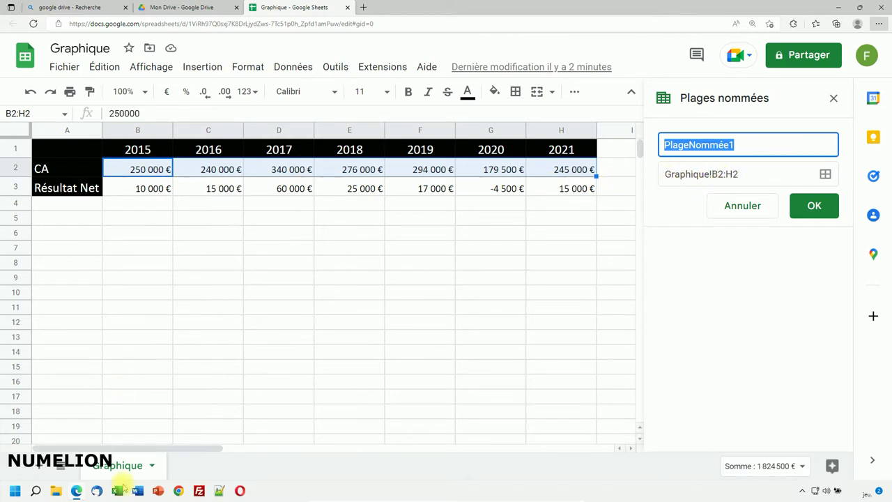
{"action": "double_click", "coordinate": [690, 144]}
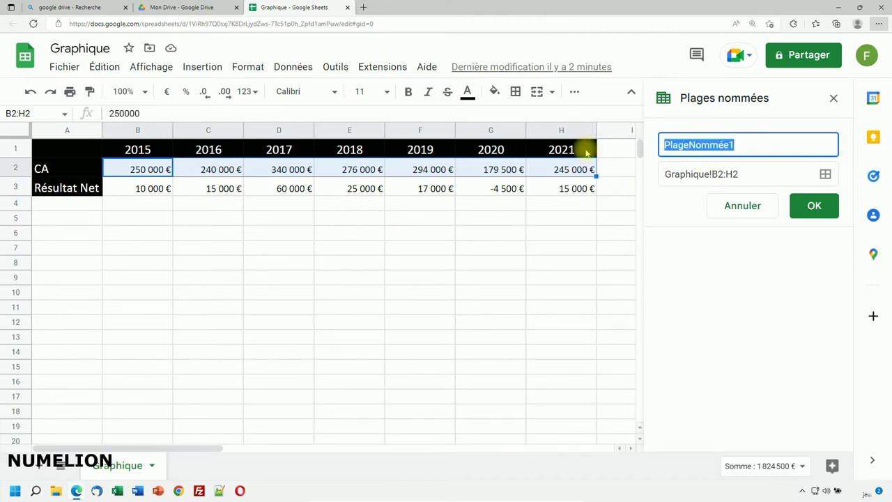
{"action": "type", "text": "chiffreAffaires"}
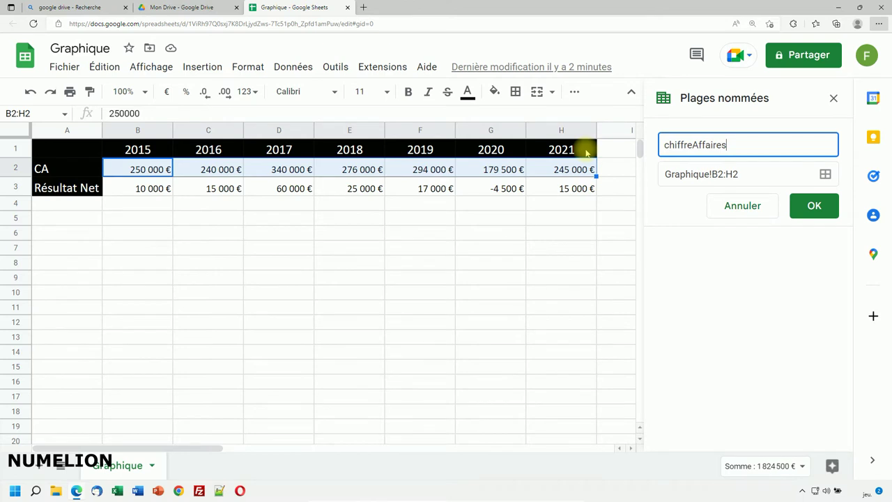
{"action": "left_click", "coordinate": [823, 207]}
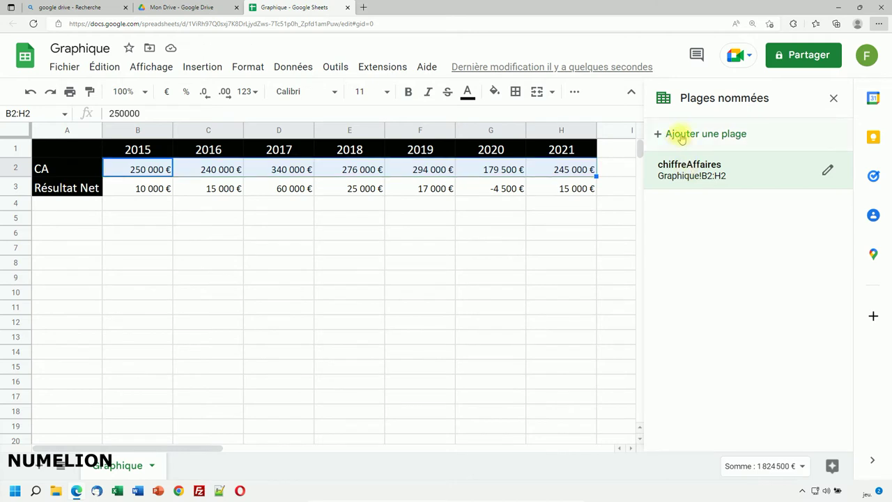
{"action": "left_click", "coordinate": [827, 170]}
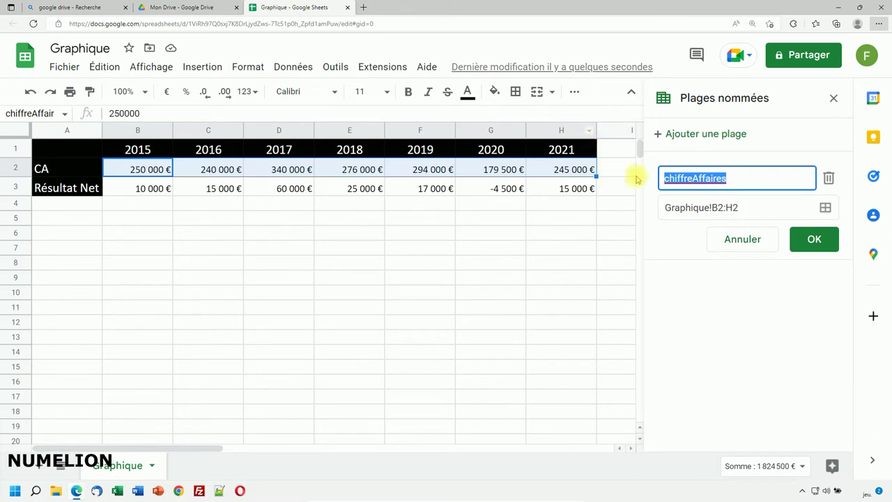
{"action": "left_click", "coordinate": [746, 239]}
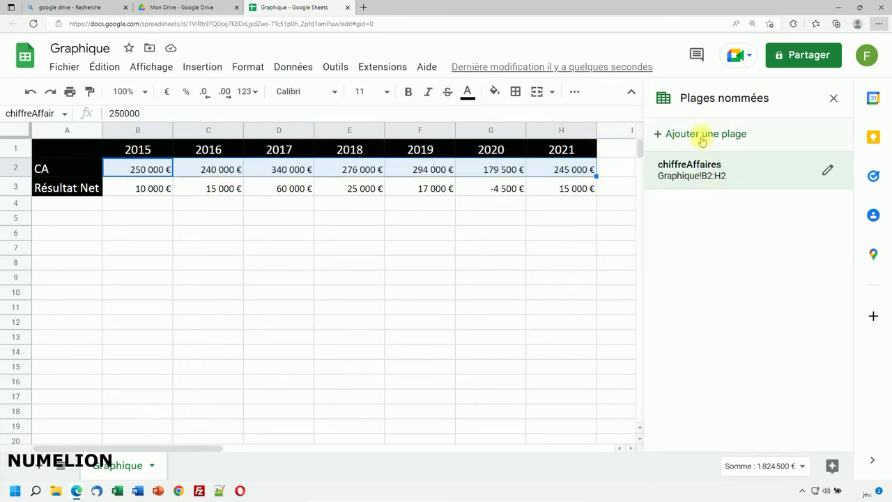
- Add a new named range called CA and point it to cell B2 only
{"action": "left_click", "coordinate": [702, 134]}
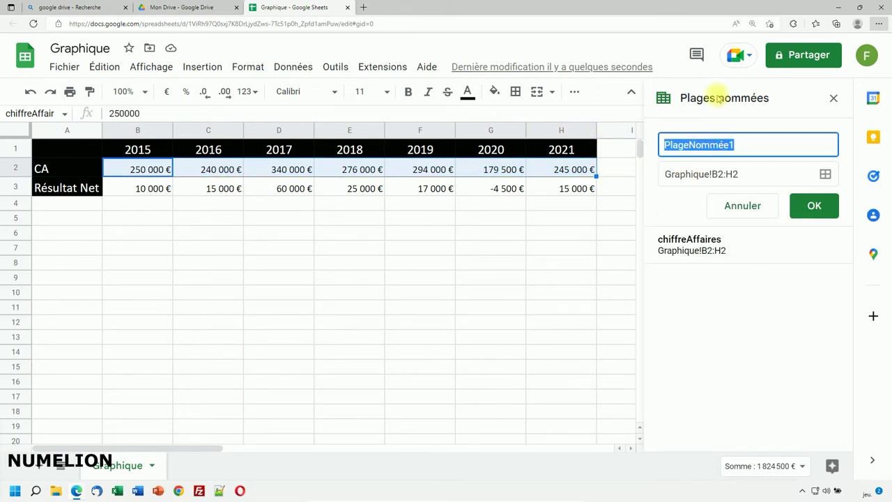
{"action": "left_click", "coordinate": [742, 144]}
{"action": "left_click_drag", "start_coordinate": [741, 144], "coordinate": [631, 134]}
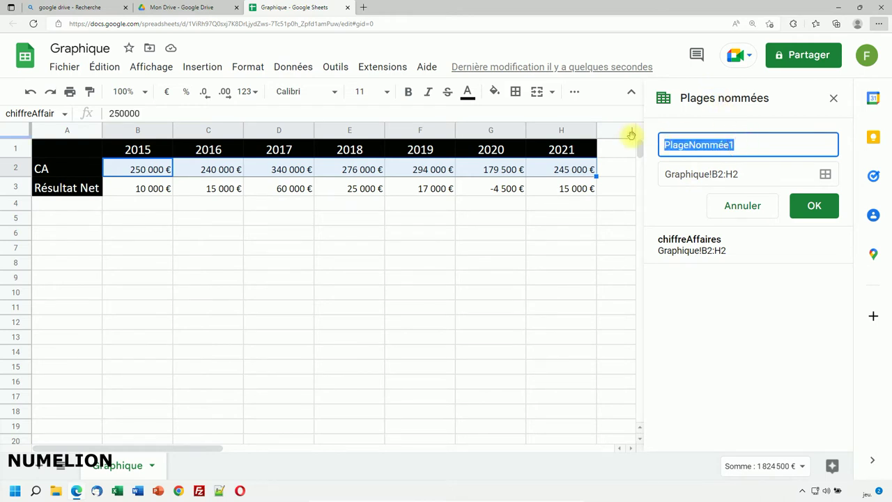
{"action": "type", "text": "CA2015"}
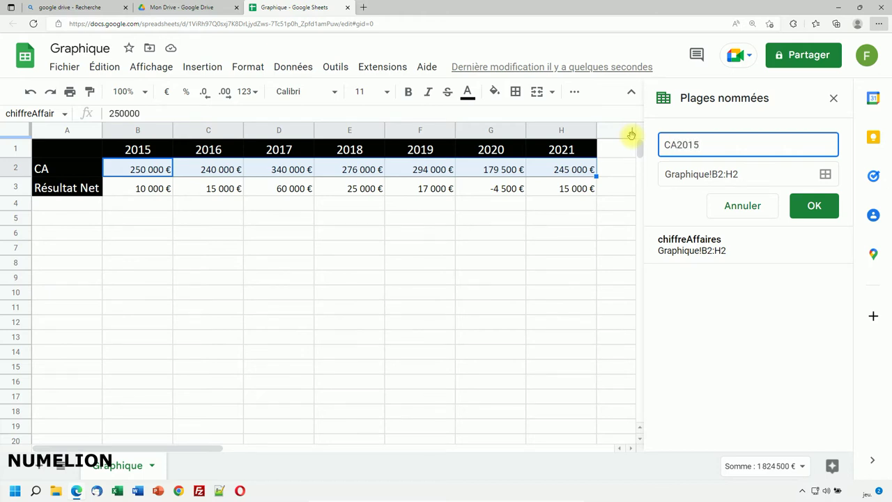
{"action": "left_click", "coordinate": [765, 175]}
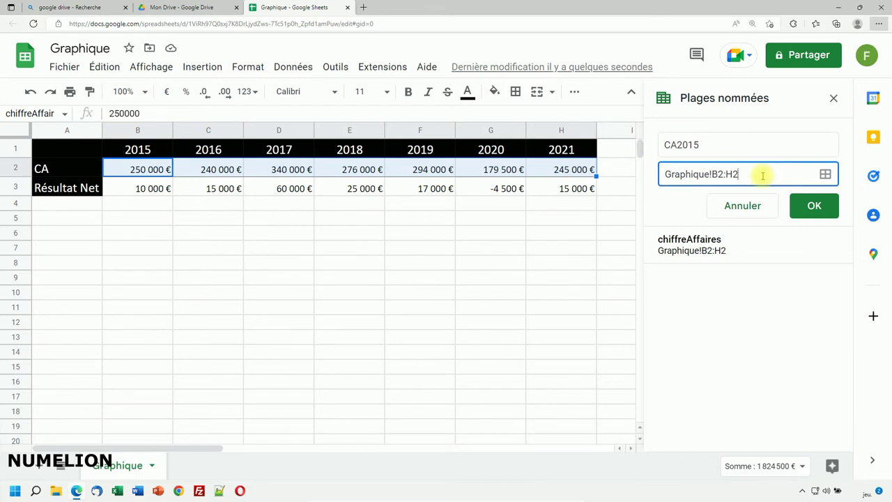
{"action": "left_click", "coordinate": [825, 176]}
{"action": "left_click", "coordinate": [129, 171]}
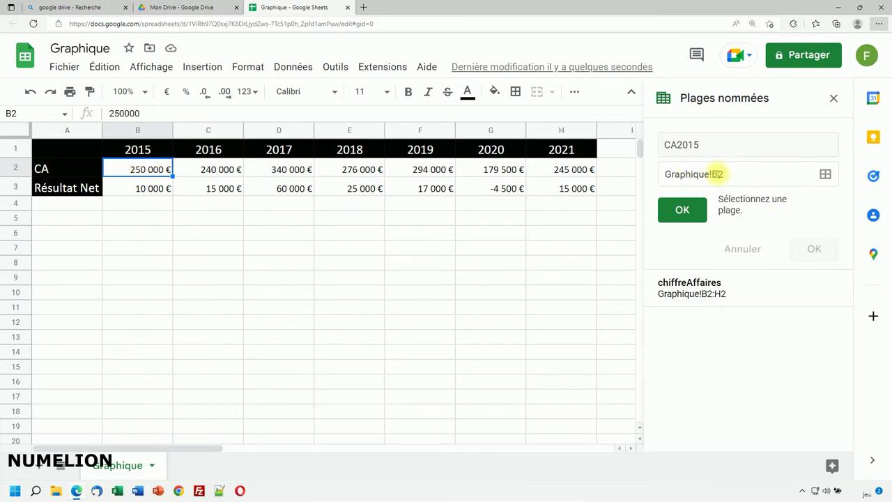
{"action": "left_click", "coordinate": [682, 212]}
- Fix the invalid name to CA_2015 and save the named range
{"action": "left_click", "coordinate": [815, 214]}
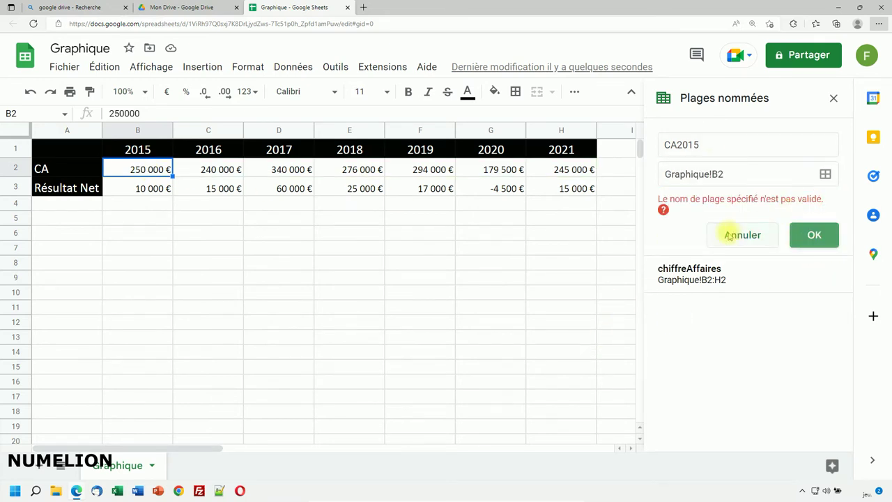
{"action": "left_click", "coordinate": [709, 143]}
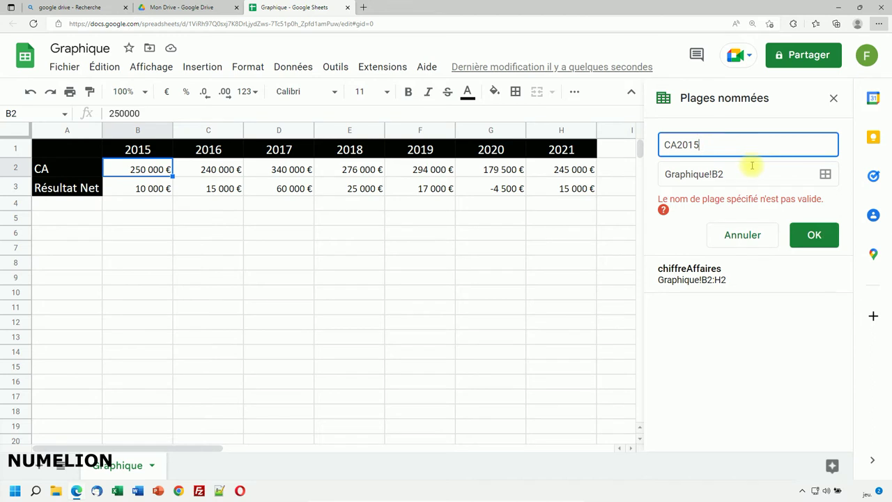
{"action": "key", "text": "BackSpace"}
{"action": "key", "text": "BackSpace"}
{"action": "key", "text": "BackSpace"}
{"action": "type", "text": "2015"}
{"action": "left_click", "coordinate": [814, 235]}
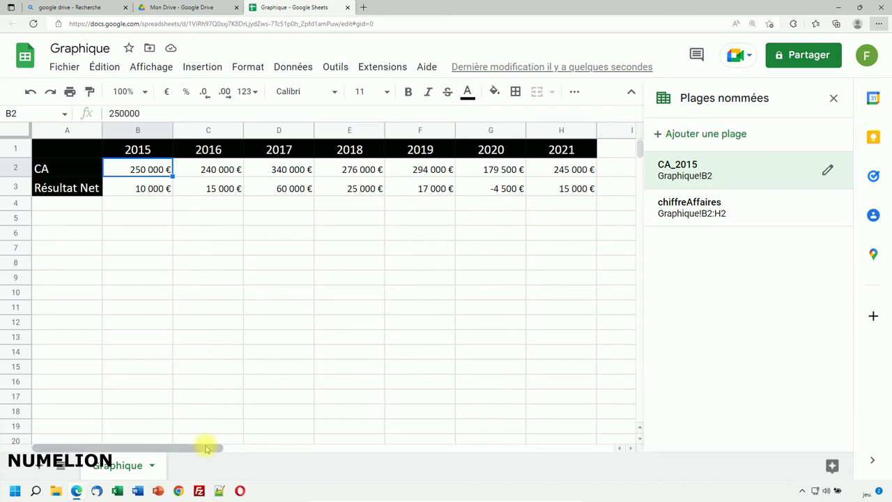
- Enter the heading TOTAL in cell I1
{"action": "left_click_drag", "start_coordinate": [205, 448], "coordinate": [275, 448]}
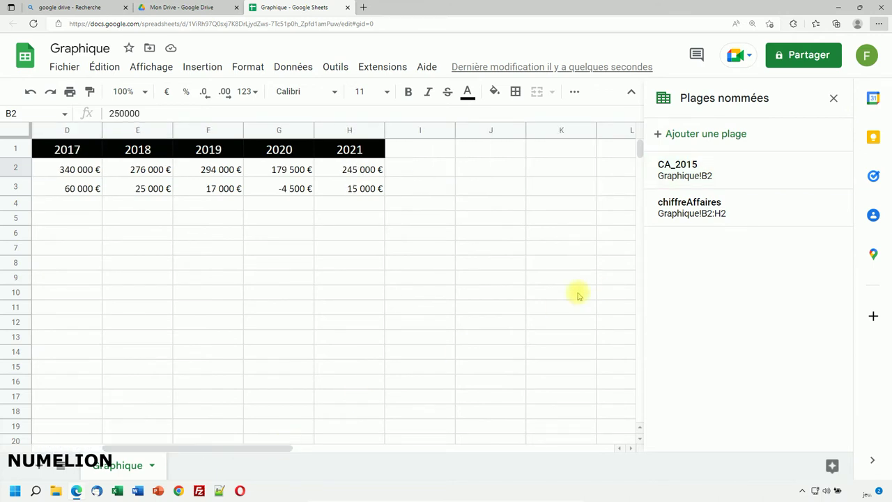
{"action": "left_click", "coordinate": [397, 148]}
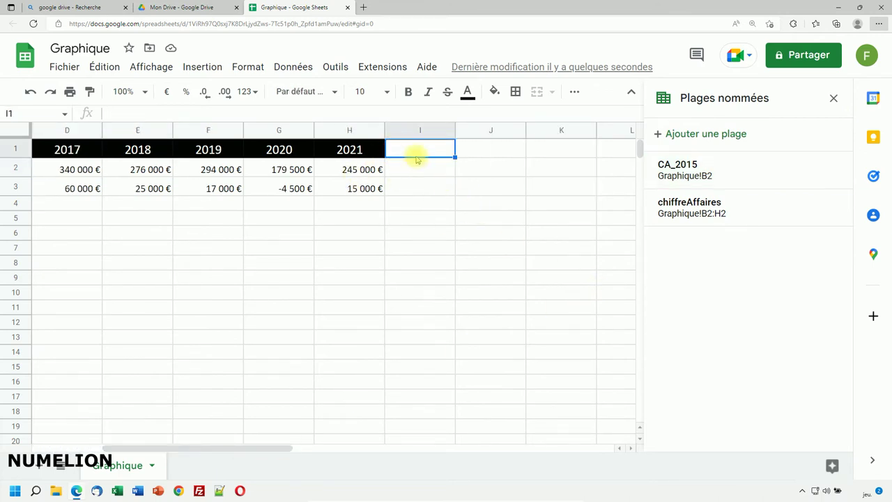
{"action": "type", "text": "TOTAL"}
{"action": "key", "text": "Return"}
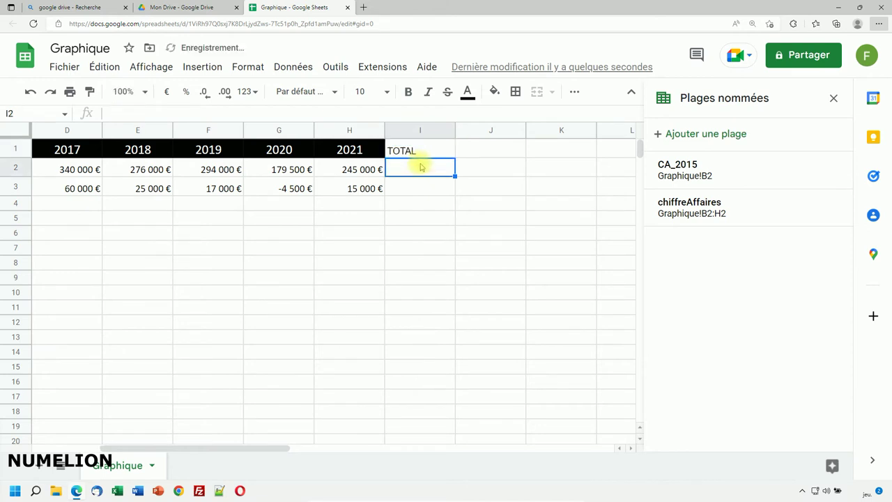
- Start a =somme( formula in I2 over the CA values B2:H2
{"action": "type", "text": "=somme("}
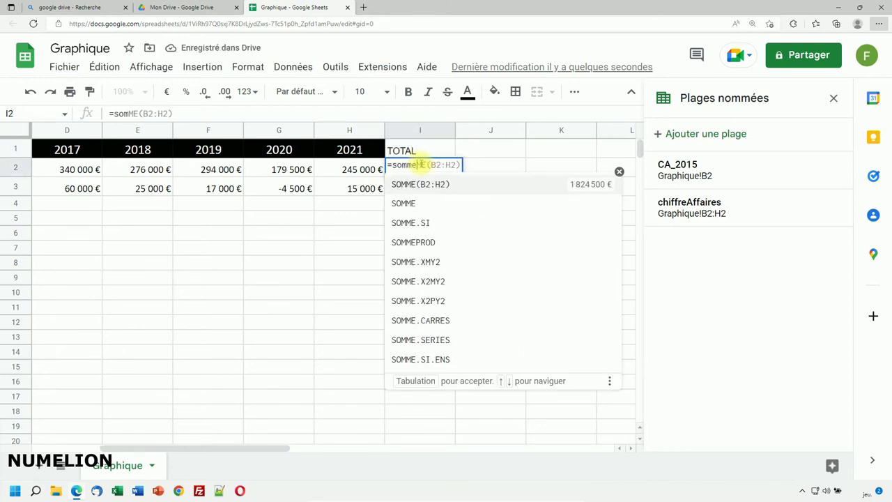
{"action": "key", "text": "Escape"}
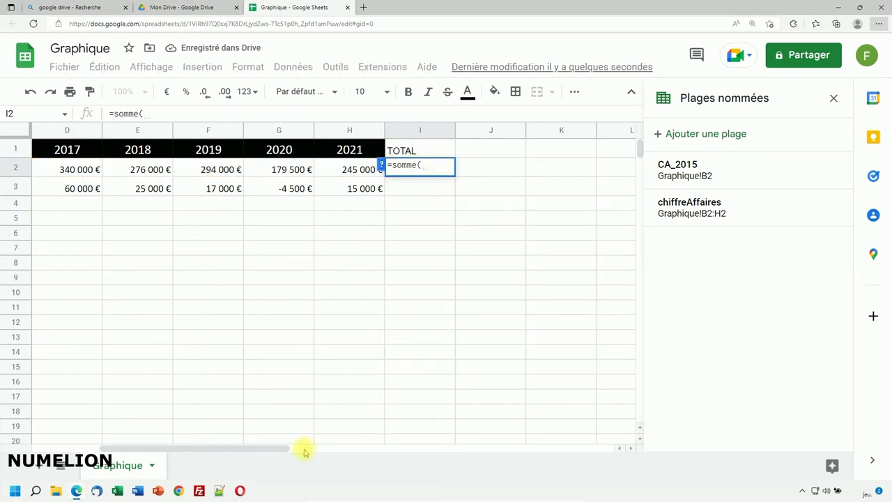
{"action": "left_click", "coordinate": [267, 450]}
{"action": "left_click_drag", "start_coordinate": [239, 453], "coordinate": [171, 454]}
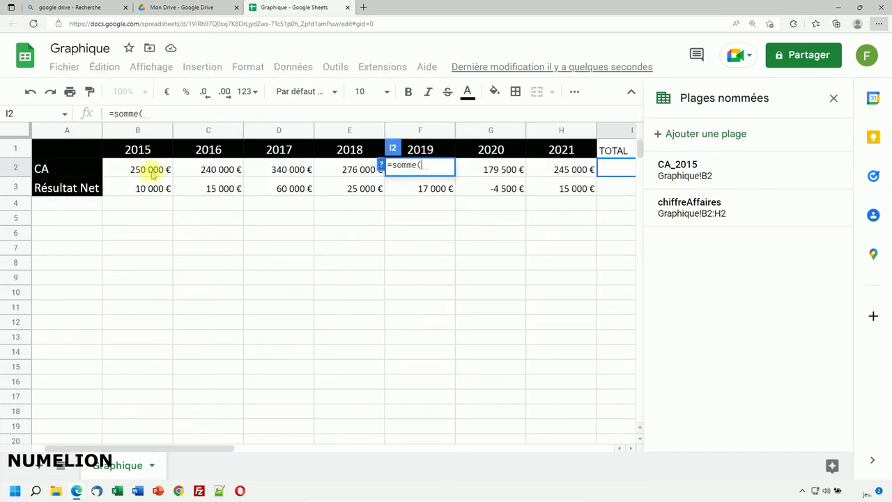
{"action": "left_click_drag", "start_coordinate": [155, 171], "coordinate": [549, 176]}
{"action": "left_click_drag", "start_coordinate": [190, 448], "coordinate": [328, 450]}
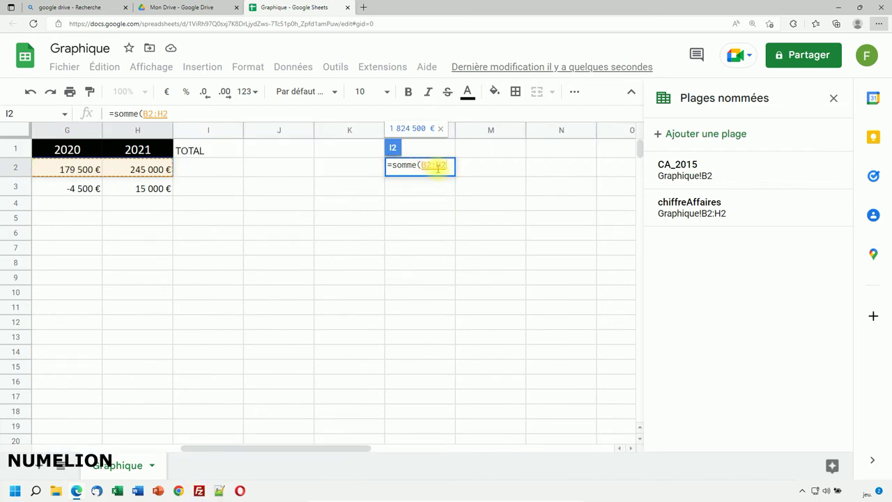
- Replace B2:H2 with chiffreAffaires so I2 shows 1 824 500 €, then add Feuille 2
{"action": "left_click_drag", "start_coordinate": [446, 165], "coordinate": [421, 165]}
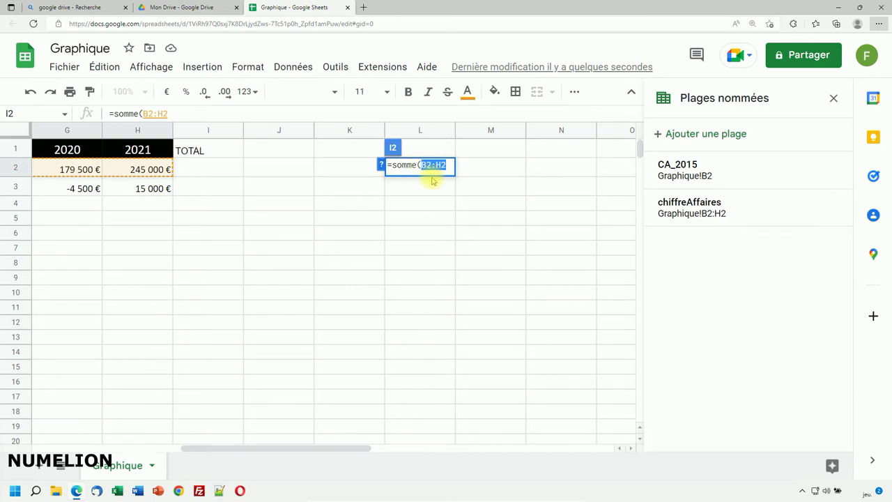
{"action": "type", "text": "chiffreAffair"}
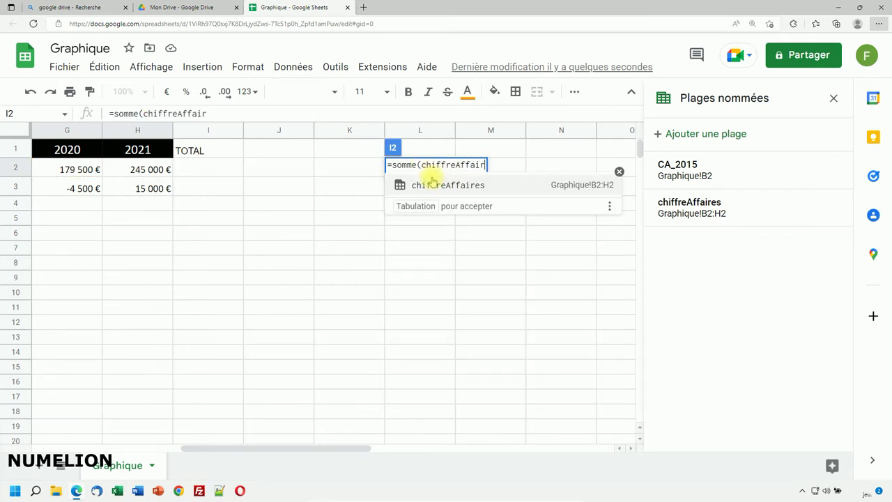
{"action": "type", "text": "es)"}
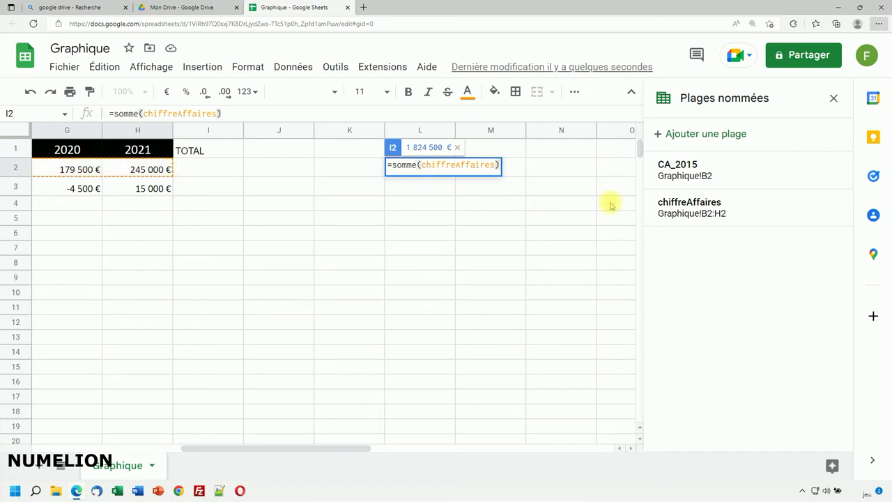
{"action": "mouse_move", "coordinate": [679, 209]}
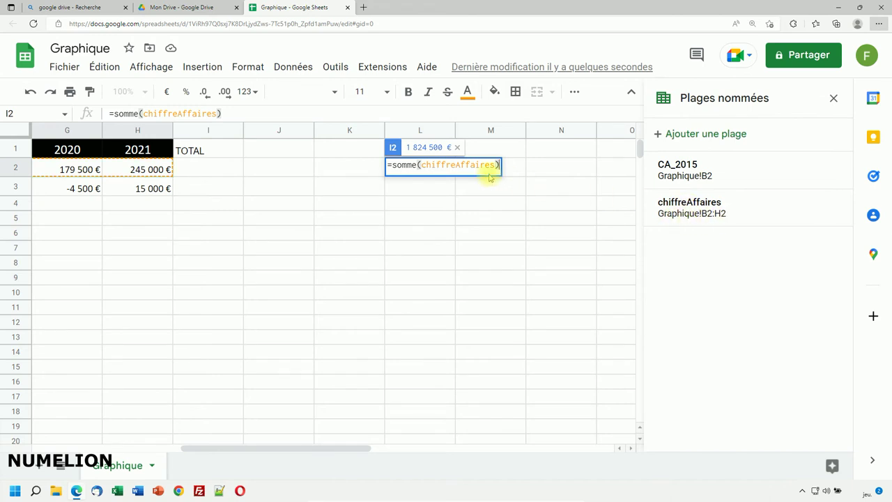
{"action": "key", "text": "Return"}
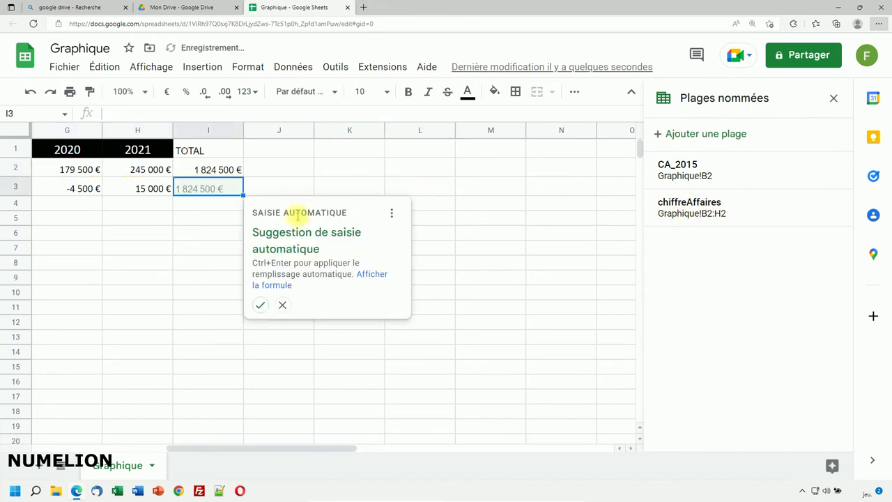
{"action": "left_click", "coordinate": [205, 169]}
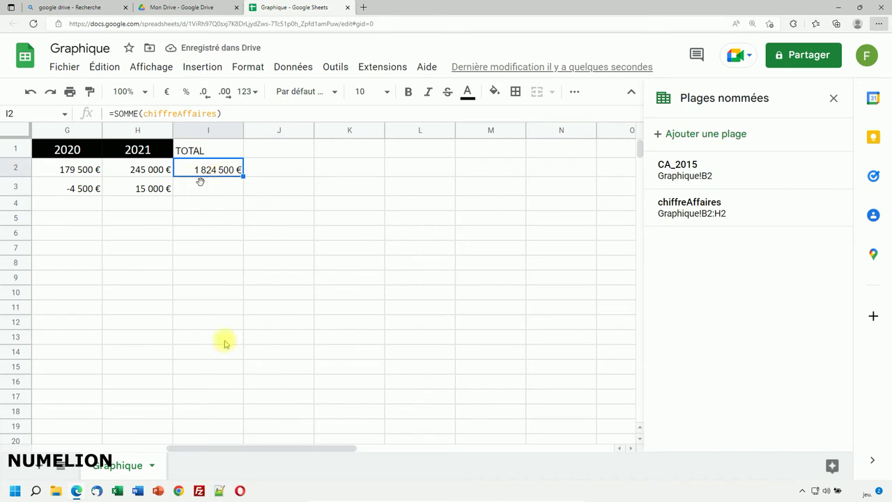
{"action": "left_click_drag", "start_coordinate": [301, 448], "coordinate": [289, 449]}
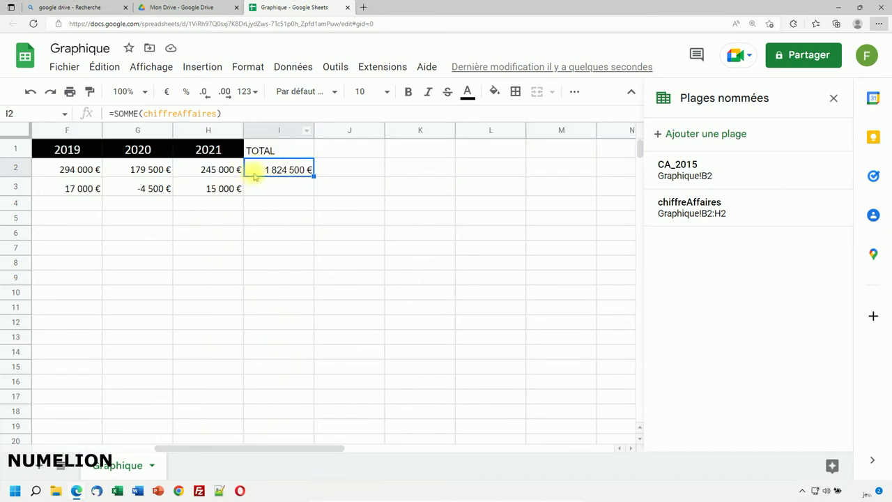
{"action": "left_click", "coordinate": [41, 466]}
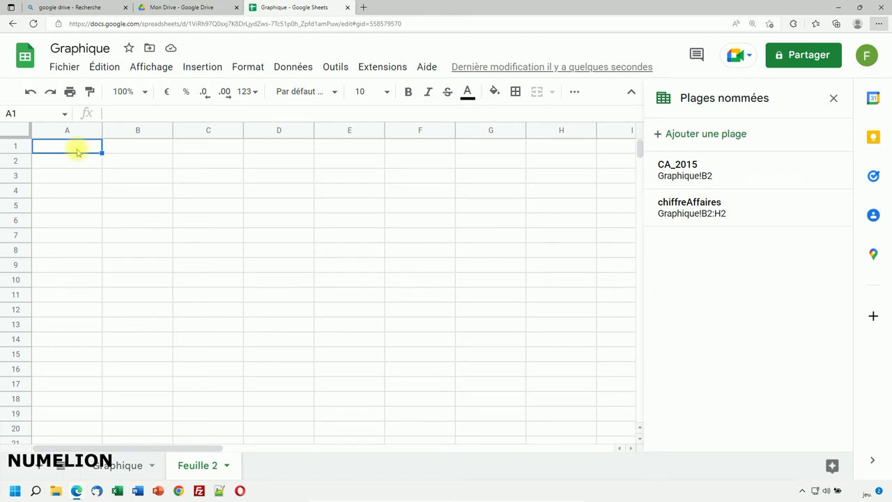
- Enter =somme(chiffreAffaires) in Feuille 2 A1 for 1 824 500 €, then return to Graphique
{"action": "type", "text": "="}
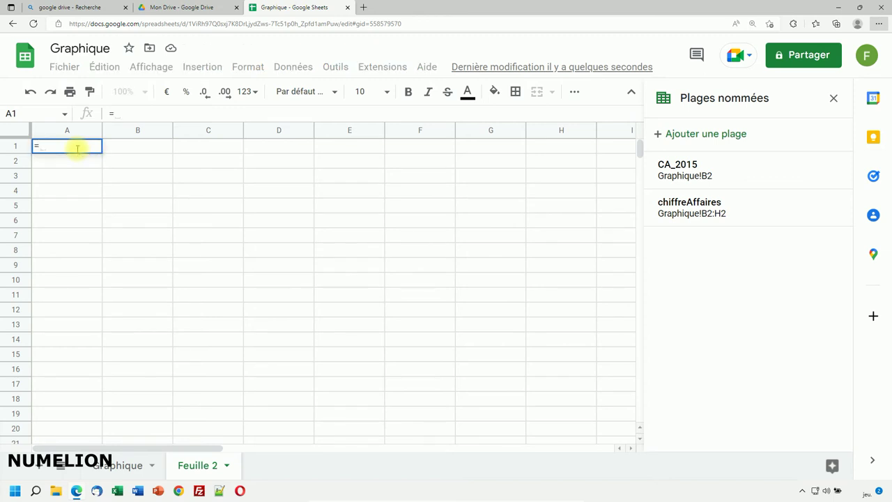
{"action": "type", "text": "somme"}
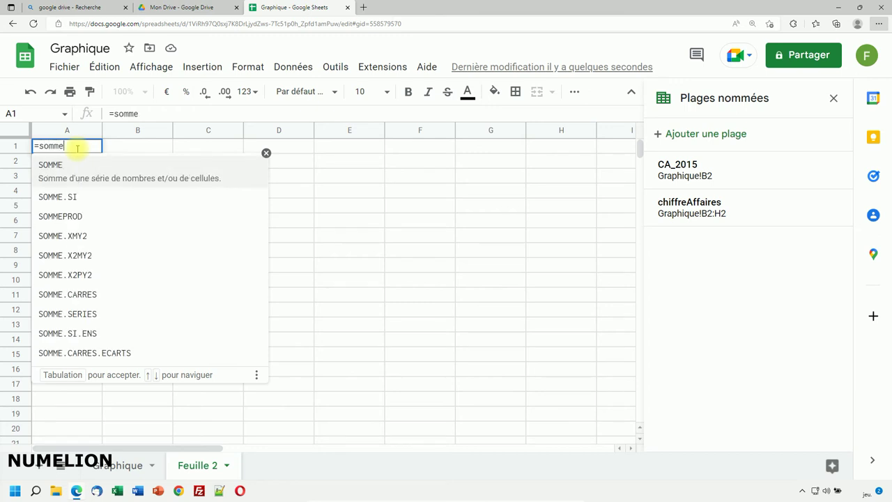
{"action": "type", "text": "(c"}
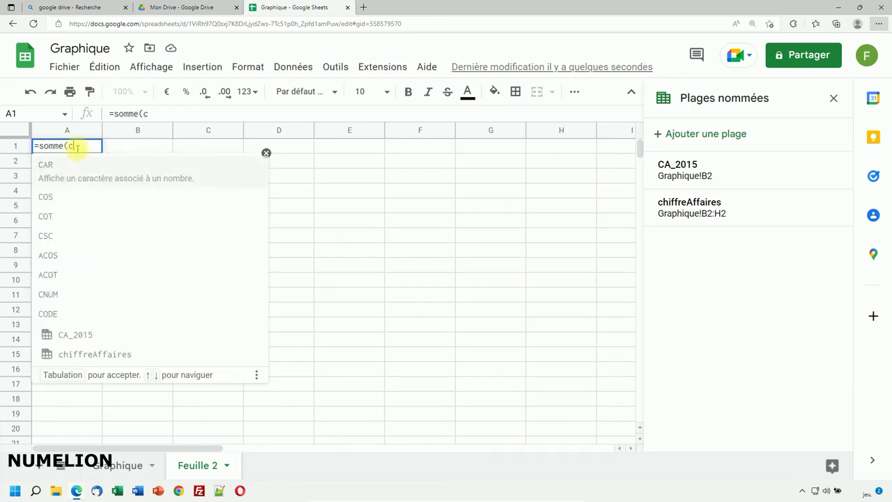
{"action": "type", "text": "hiffre"}
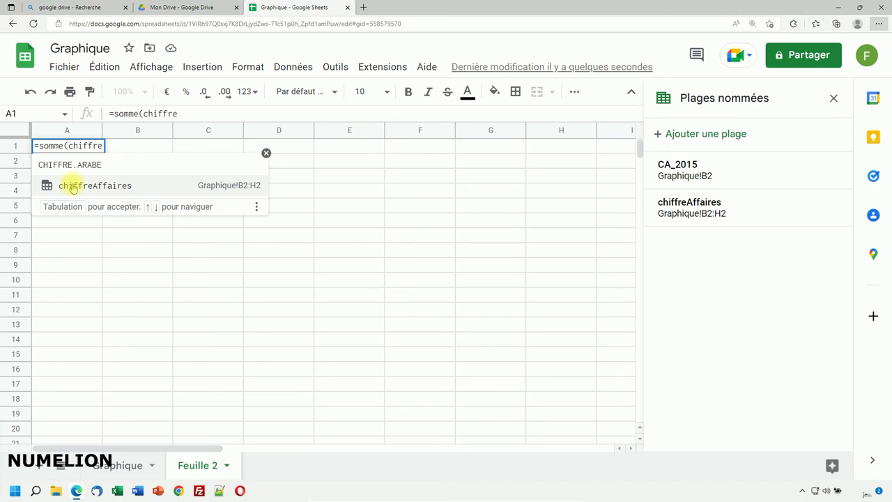
{"action": "left_click", "coordinate": [73, 187]}
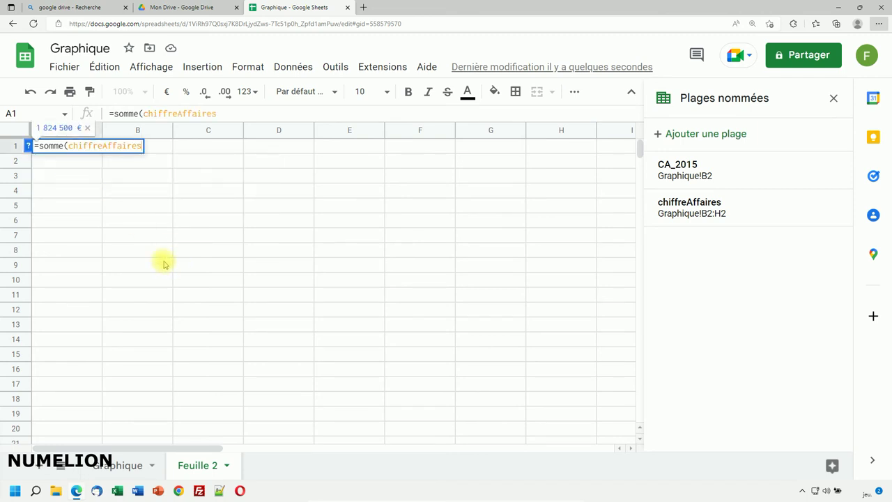
{"action": "type", "text": ")"}
{"action": "key", "text": "Return"}
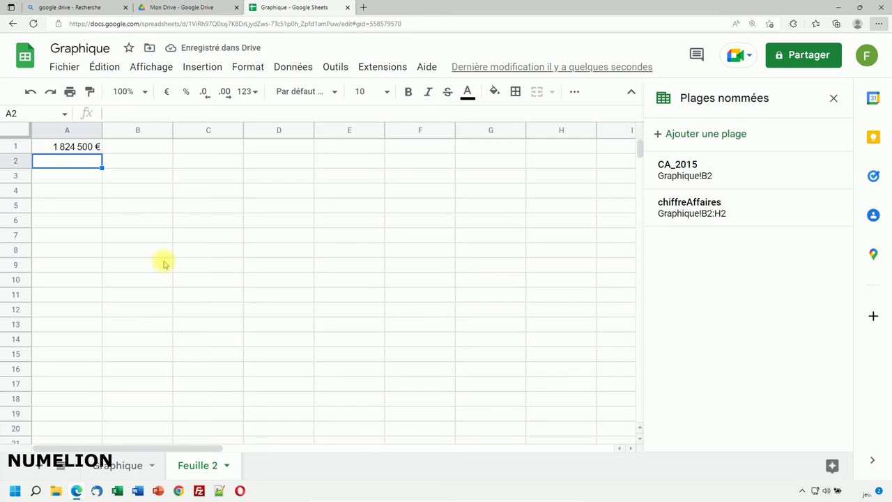
{"action": "left_click", "coordinate": [115, 461]}
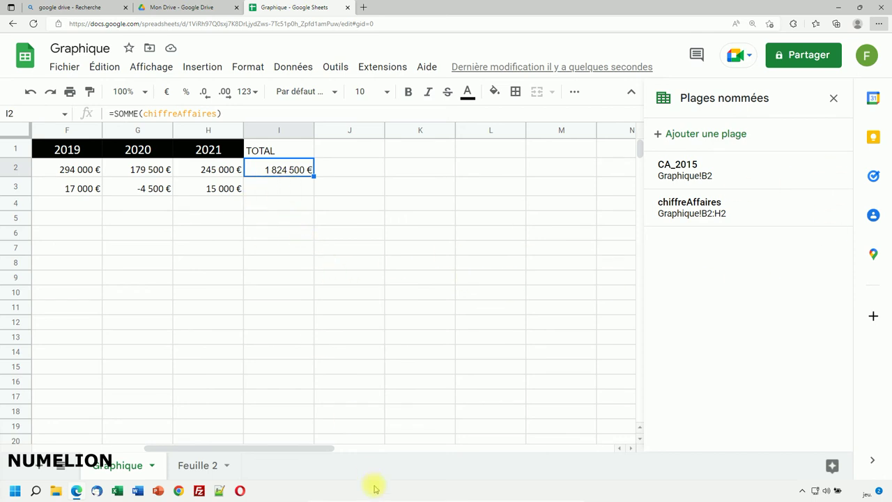
- Select the CA values in B2:H2 to move them down to row 6
{"action": "left_click_drag", "start_coordinate": [324, 448], "coordinate": [200, 450]}
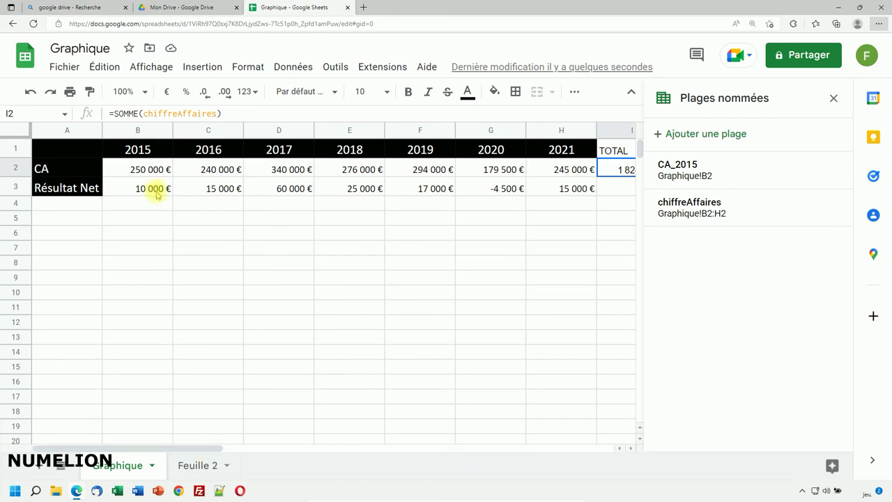
{"action": "mouse_move", "coordinate": [144, 170]}
{"action": "left_mouse_down"}
{"action": "mouse_move", "coordinate": [562, 175]}
{"action": "mouse_move", "coordinate": [561, 234]}
{"action": "left_mouse_up"}
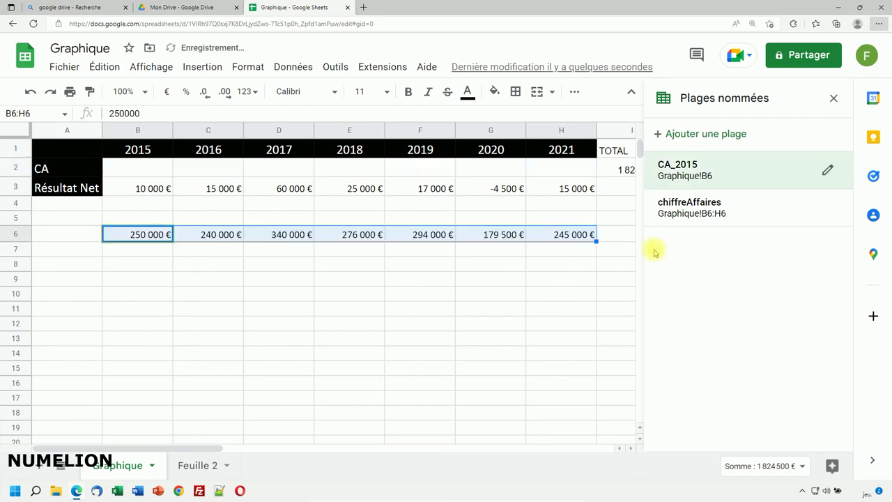